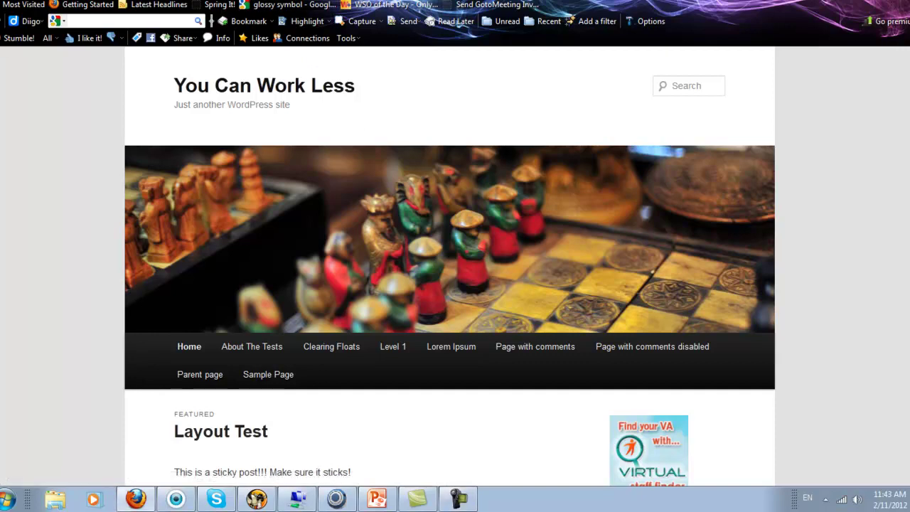
# - Open the site's wp-admin page and log in with the prefilled username and password
pyautogui.write('wp-admin')
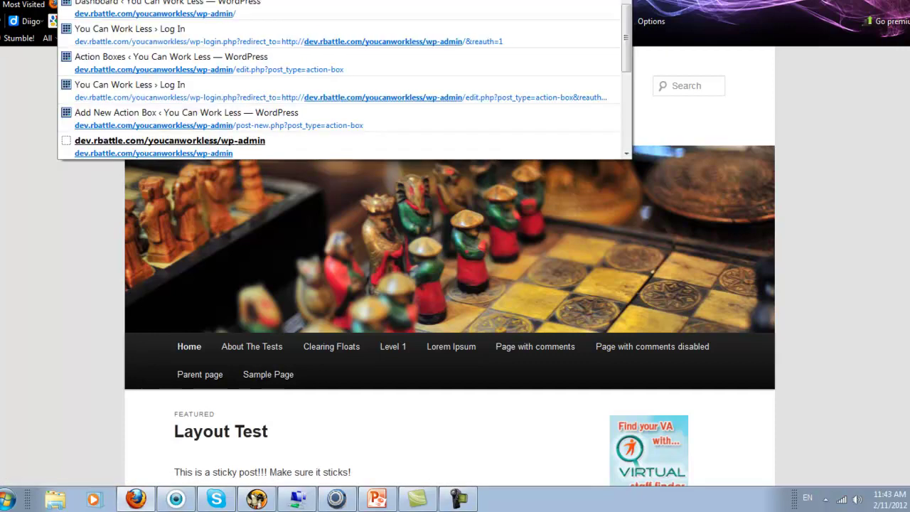
pyautogui.press('Return')
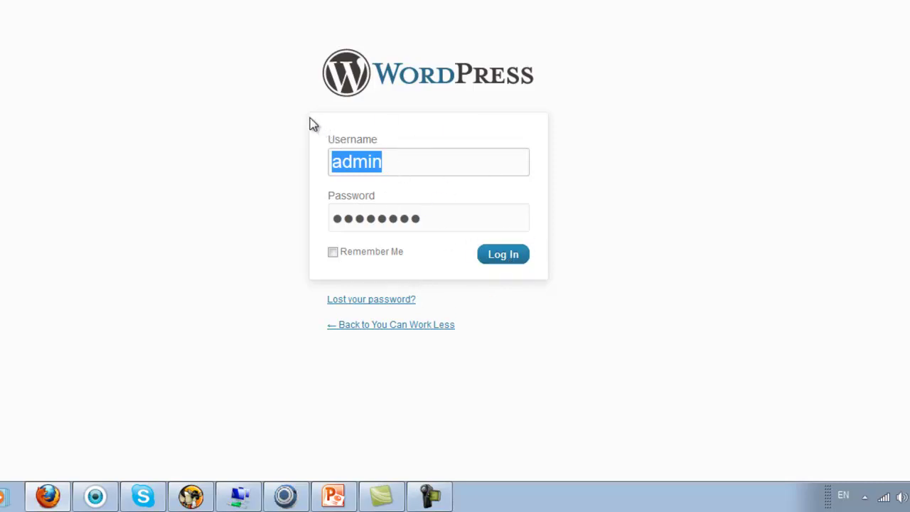
pyautogui.click(418, 164)
pyautogui.moveTo(420, 164); pyautogui.dragTo(329, 164)
pyautogui.click(292, 212)
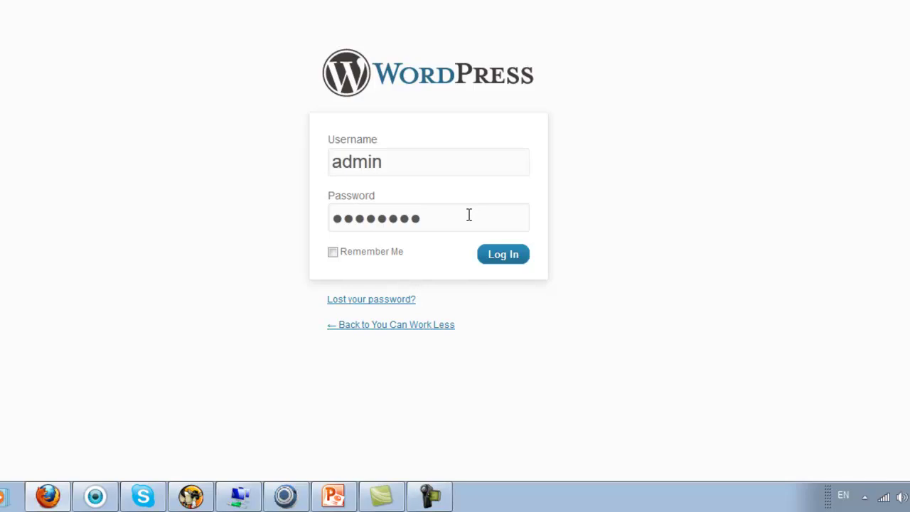
pyautogui.moveTo(469, 214); pyautogui.dragTo(301, 213)
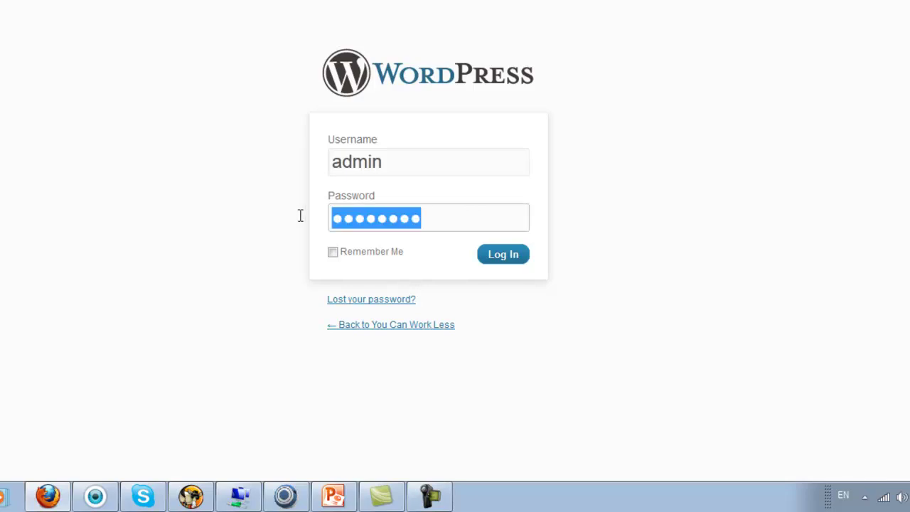
pyautogui.click(274, 339)
pyautogui.moveTo(441, 221); pyautogui.dragTo(288, 217)
pyautogui.click(513, 263)
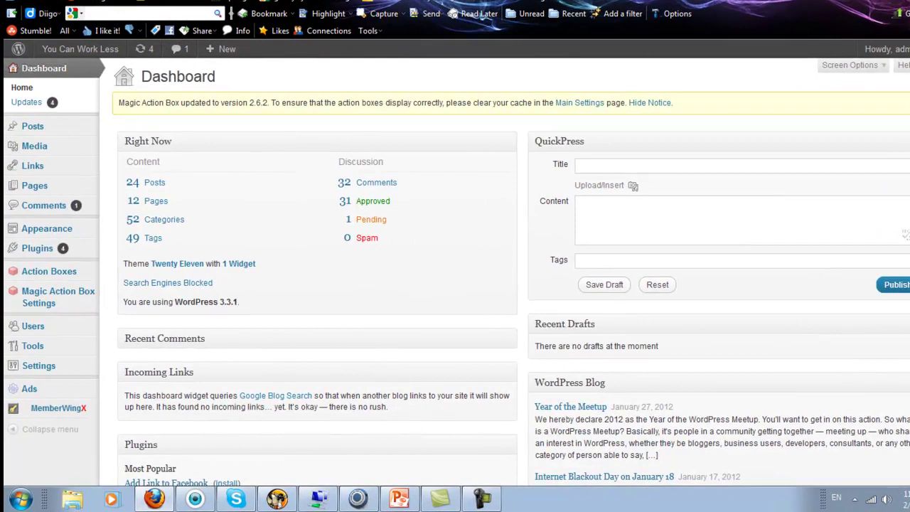
# - Look over the dashboard and hide the Magic Action Box update notice
pyautogui.scroll(-3, 456, 270)
pyautogui.scroll(-7, 455, 270)
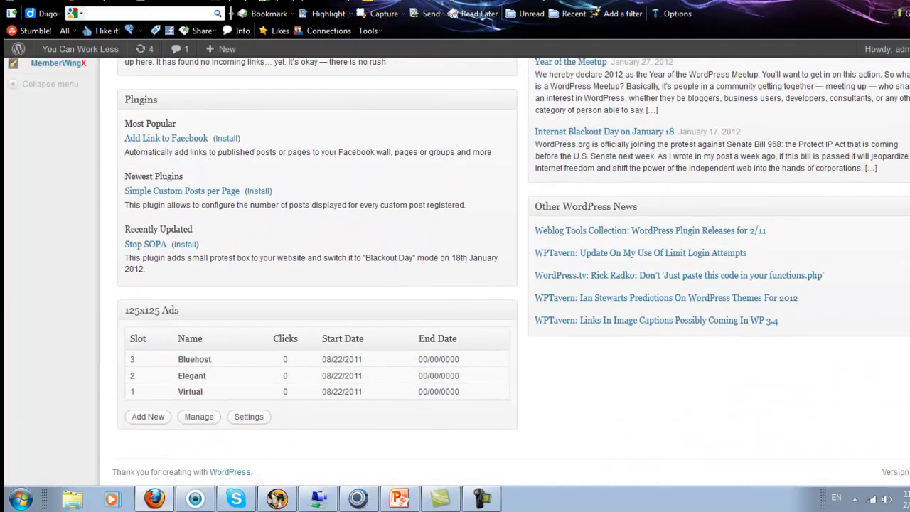
pyautogui.scroll(10, 455, 270)
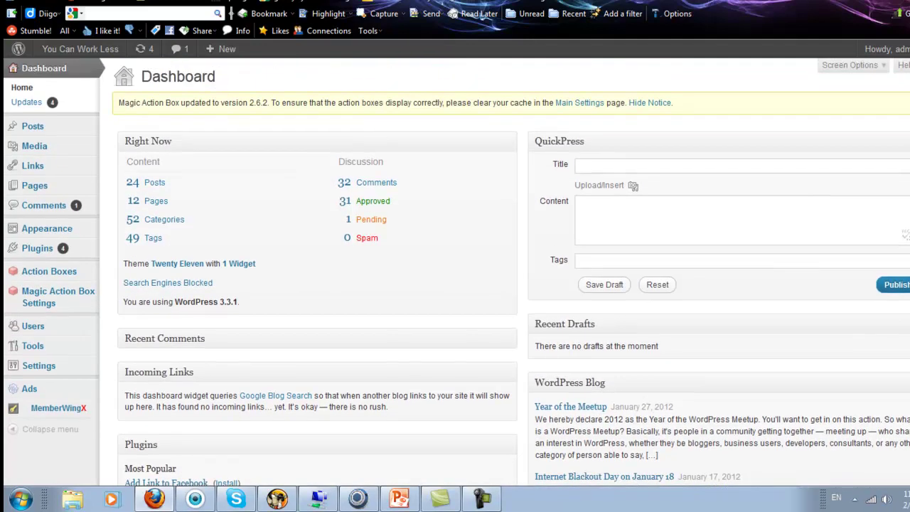
pyautogui.click(656, 104)
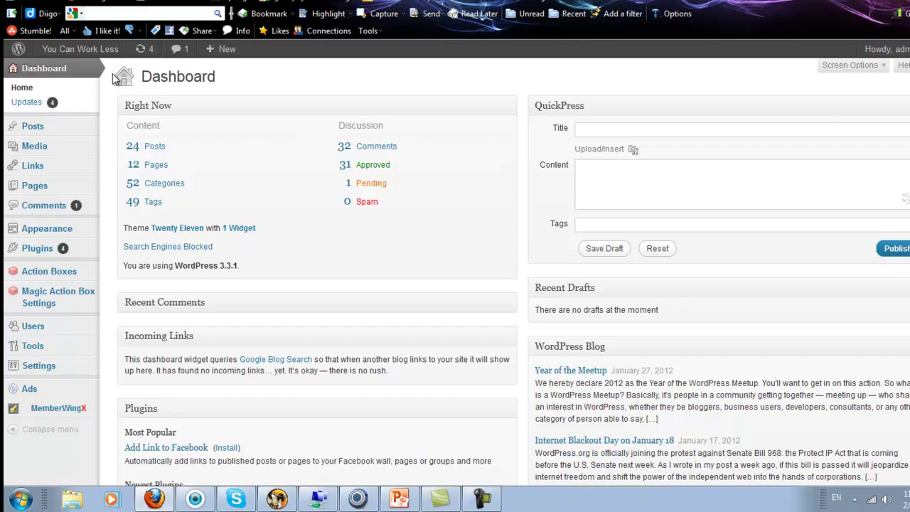
# - Examine the QuickPress box and its title, content, tags and media upload fields
pyautogui.moveTo(111, 83); pyautogui.dragTo(860, 83)
pyautogui.click(709, 81)
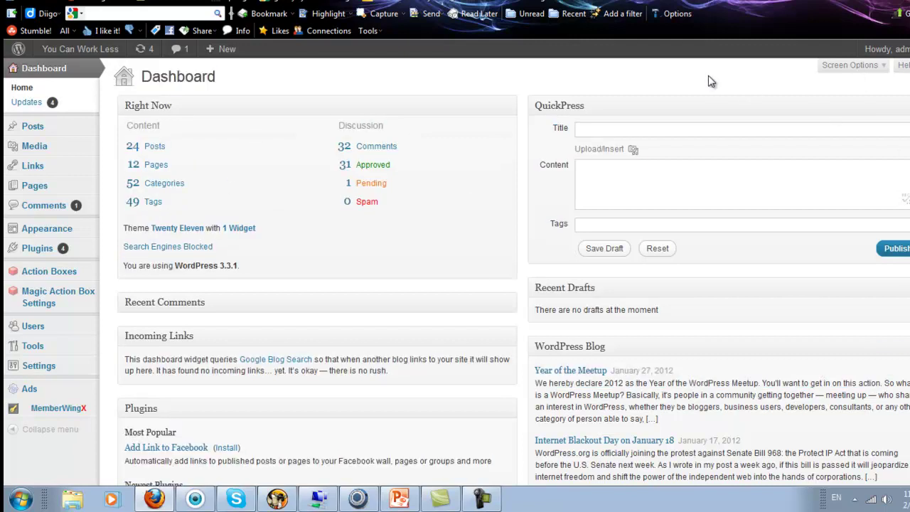
pyautogui.click(606, 133)
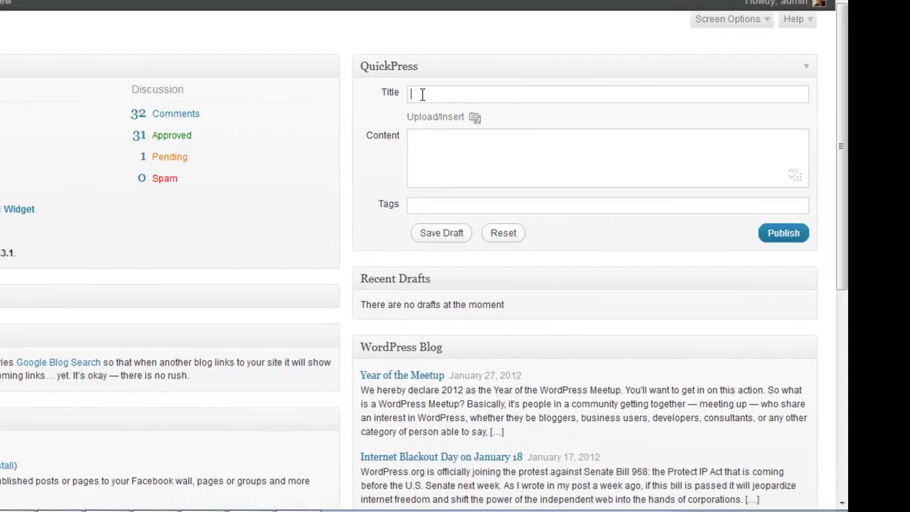
pyautogui.click(592, 190)
pyautogui.click(493, 203)
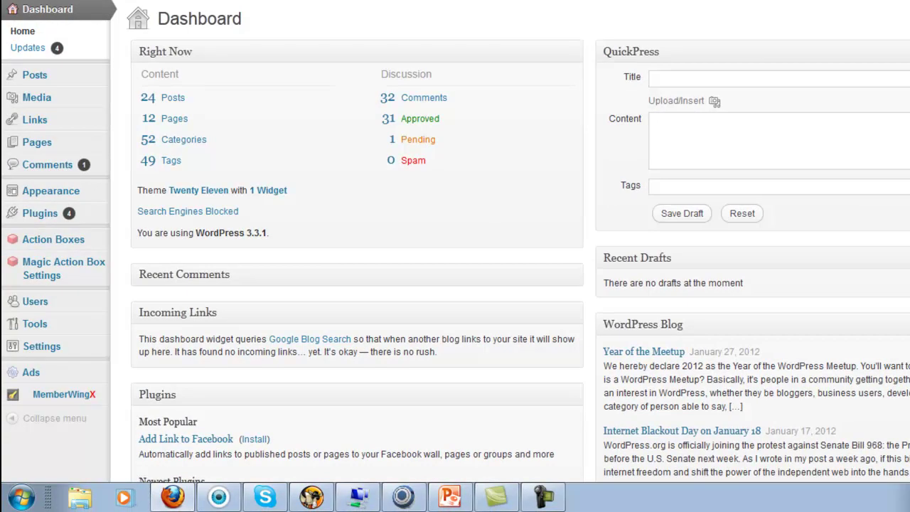
pyautogui.click(708, 143)
# - Expand the Recent Comments box to view its comments, collapse it again and look over the remaining dashboard boxes
pyautogui.scroll(-1, 711, 107)
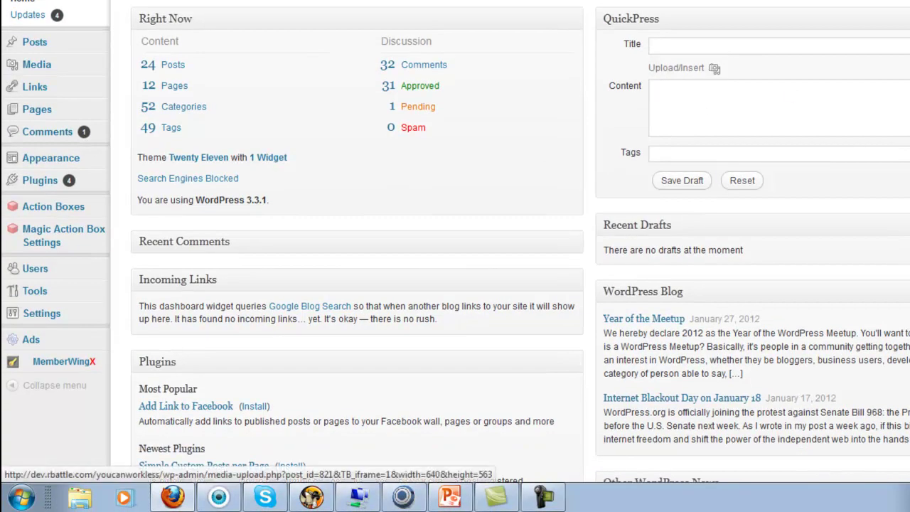
pyautogui.scroll(-2, 455, 242)
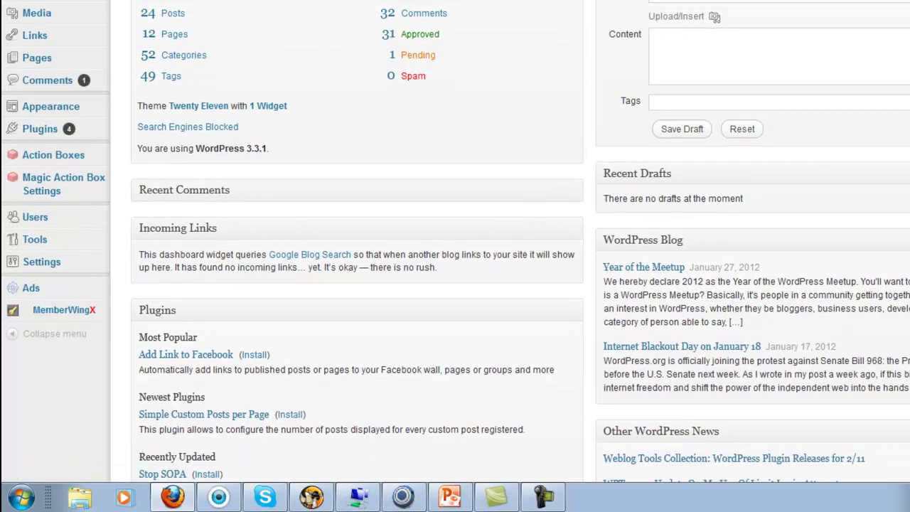
pyautogui.scroll(-3, 561, 102)
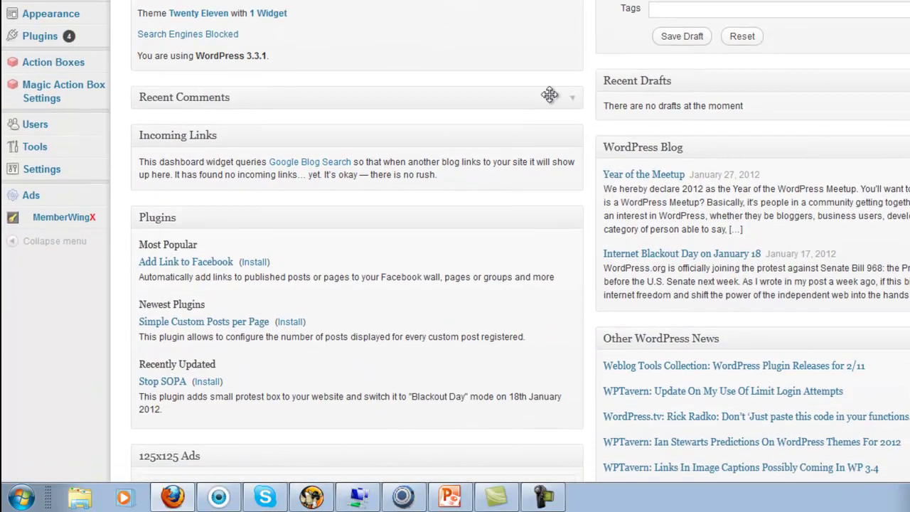
pyautogui.click(569, 105)
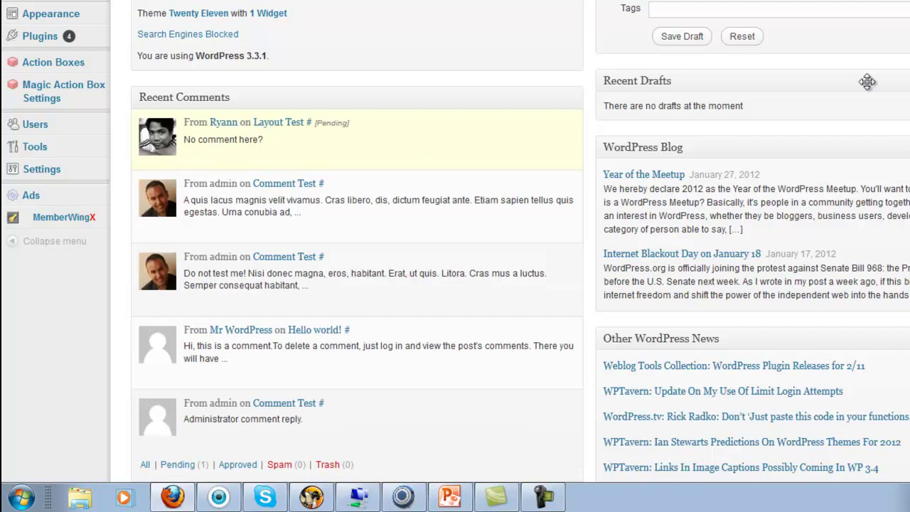
pyautogui.click(575, 102)
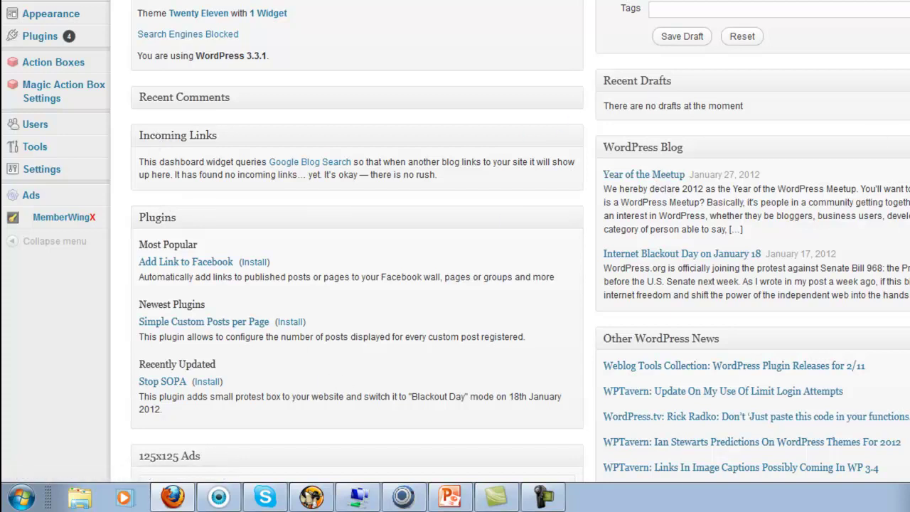
pyautogui.scroll(-3, 455, 242)
pyautogui.scroll(5, 455, 242)
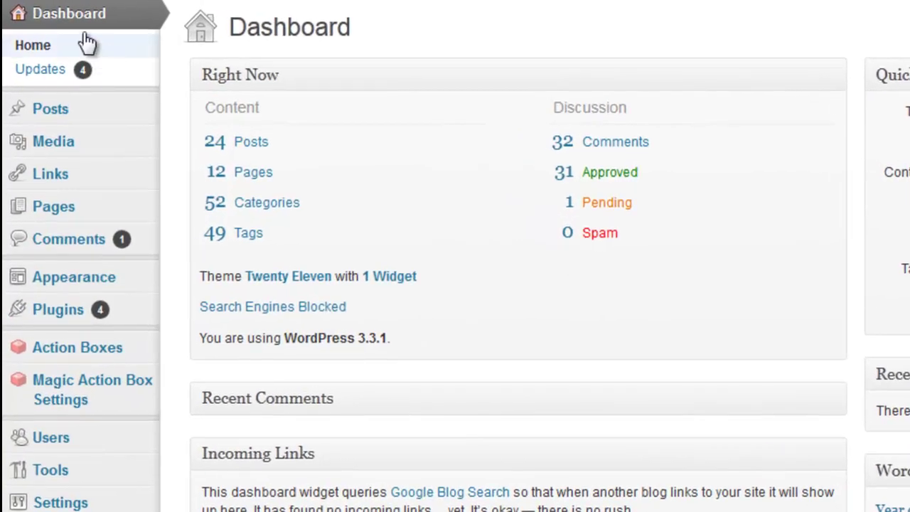
# - Open the WordPress updates page, select all listed plugins and update them
pyautogui.moveTo(107, 123)
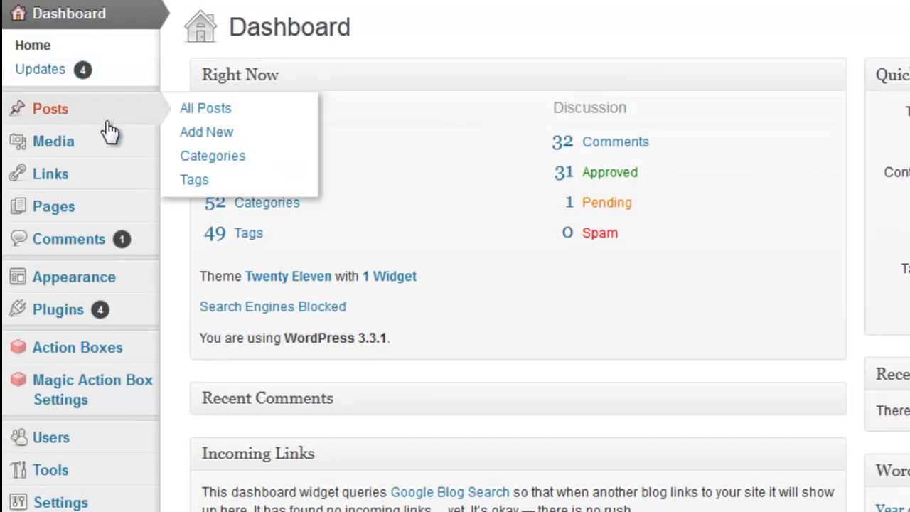
pyautogui.click(71, 81)
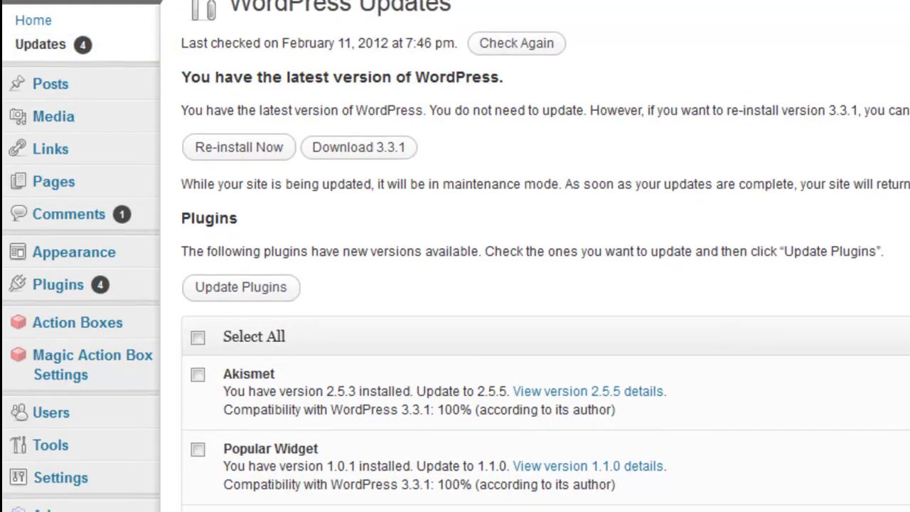
pyautogui.scroll(-3, 455, 284)
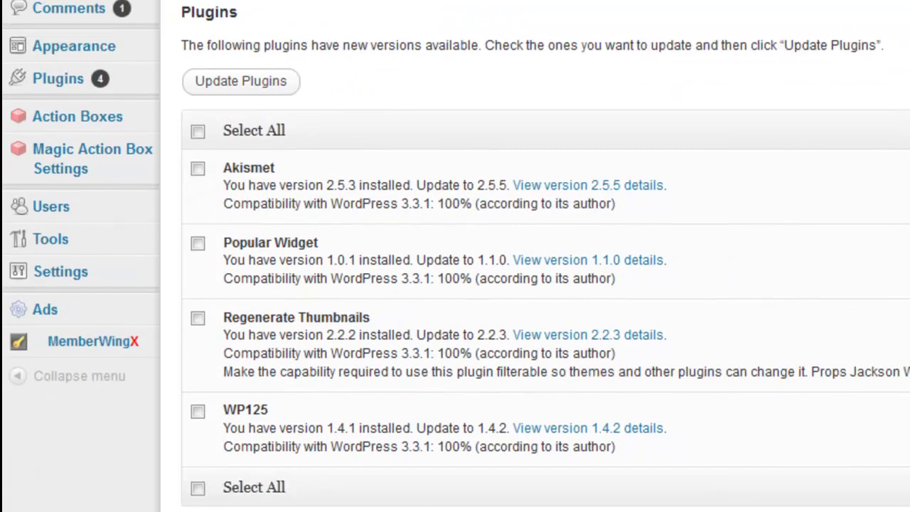
pyautogui.scroll(3, 455, 284)
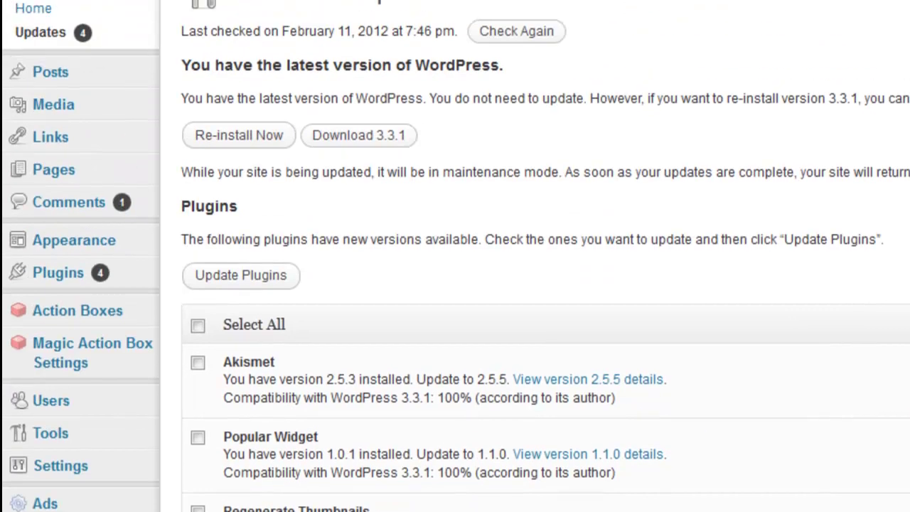
pyautogui.click(201, 327)
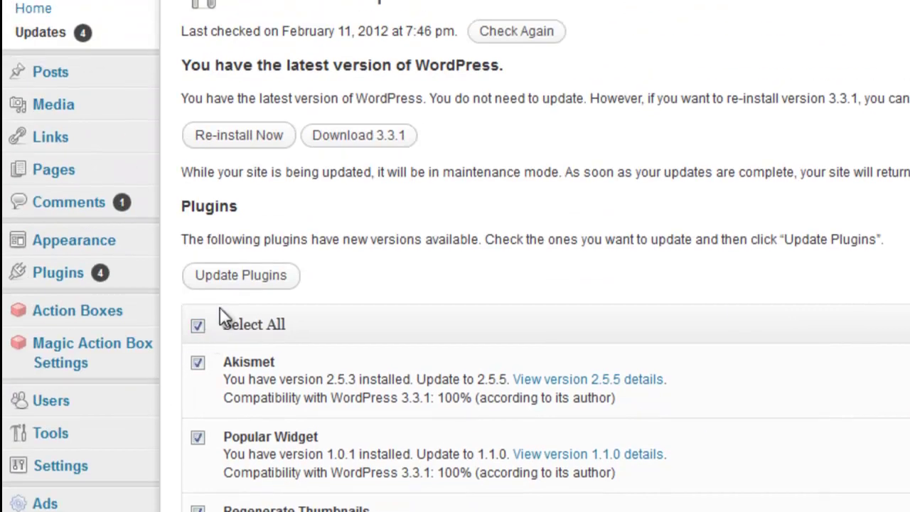
pyautogui.click(244, 277)
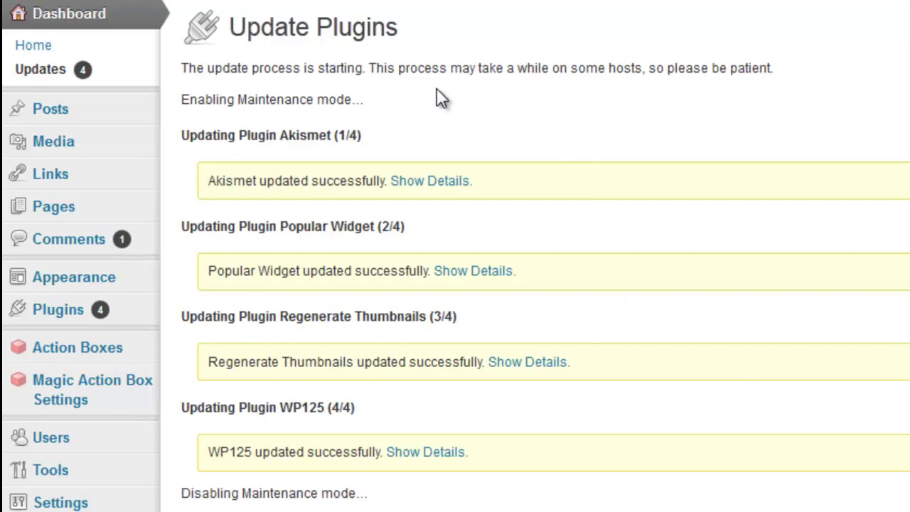
# - Return to the dashboard home and look through the options under Posts, Media, Links and Pages
pyautogui.moveTo(60, 502)
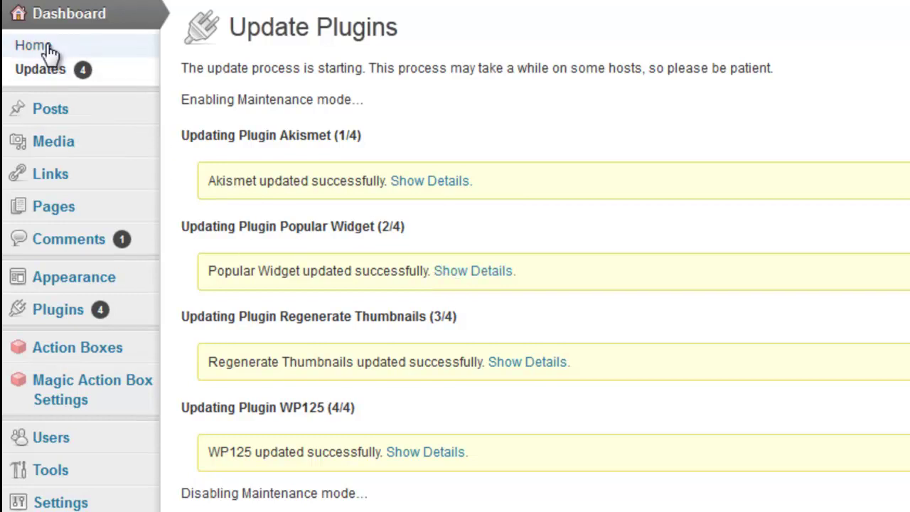
pyautogui.moveTo(113, 142)
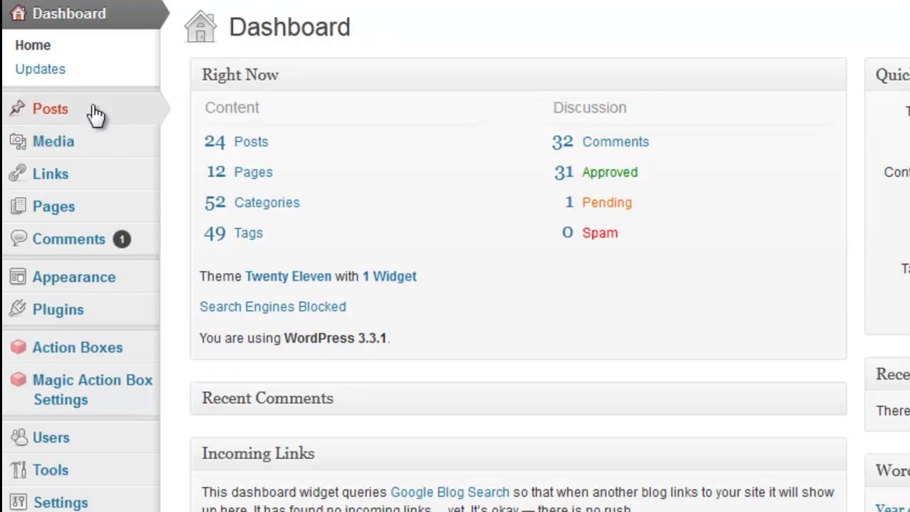
pyautogui.moveTo(96, 116)
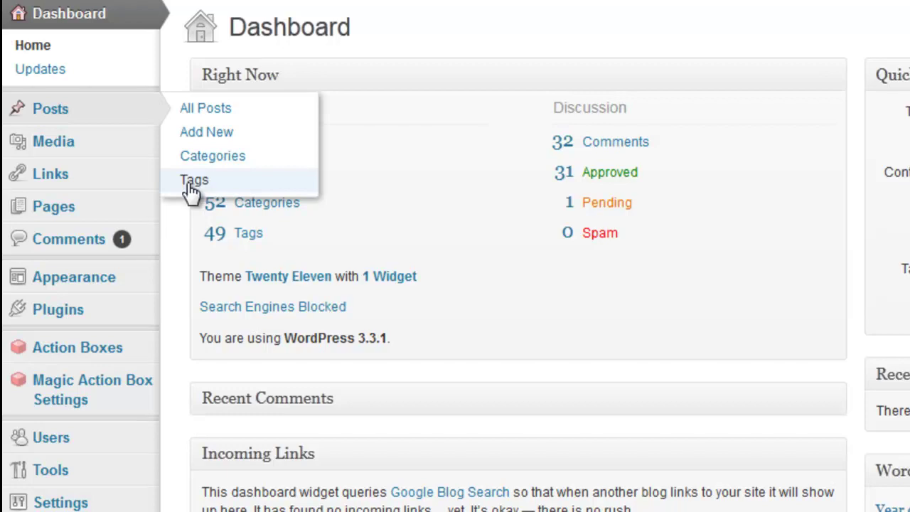
pyautogui.moveTo(106, 155)
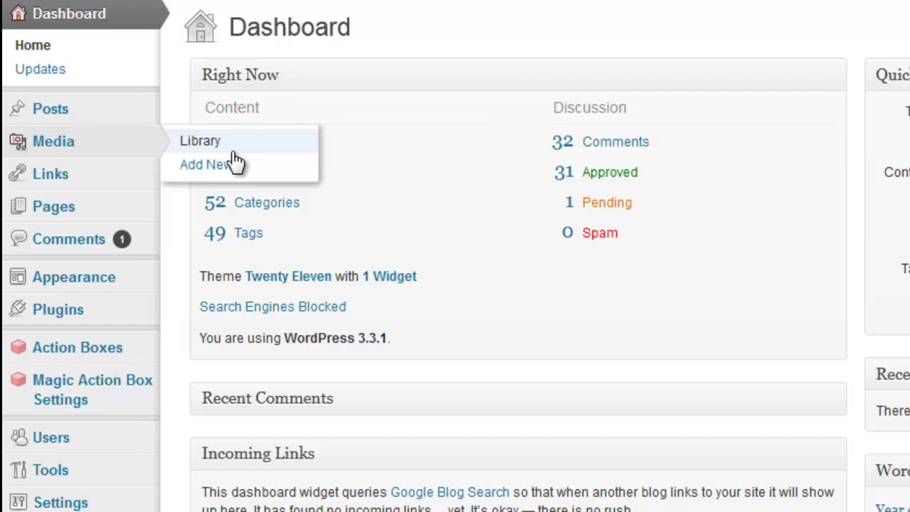
pyautogui.moveTo(120, 188)
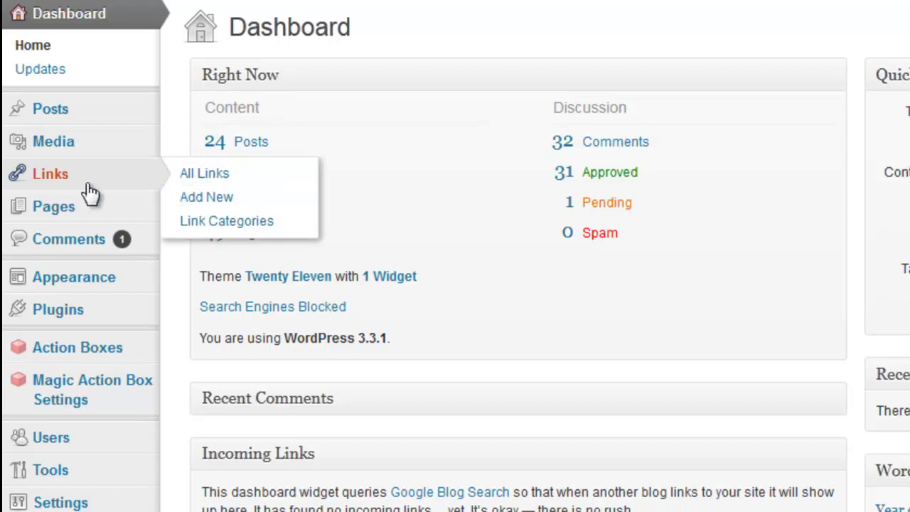
pyautogui.moveTo(90, 213)
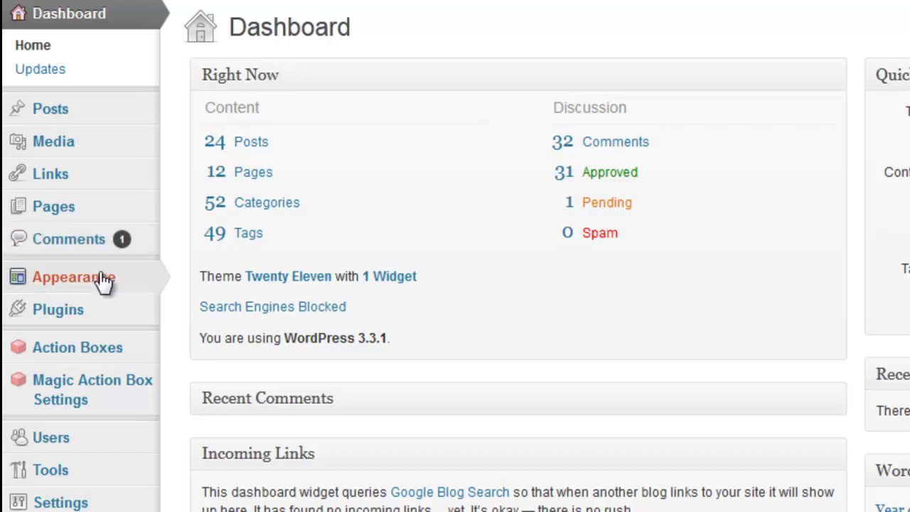
pyautogui.moveTo(103, 281)
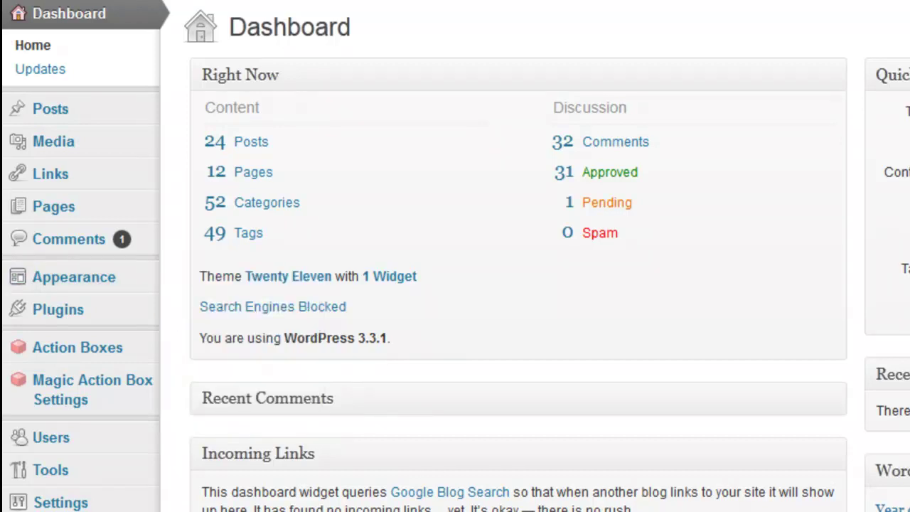
# - Open the public site in a new tab and look over its front page
pyautogui.rightClick(167, 6)
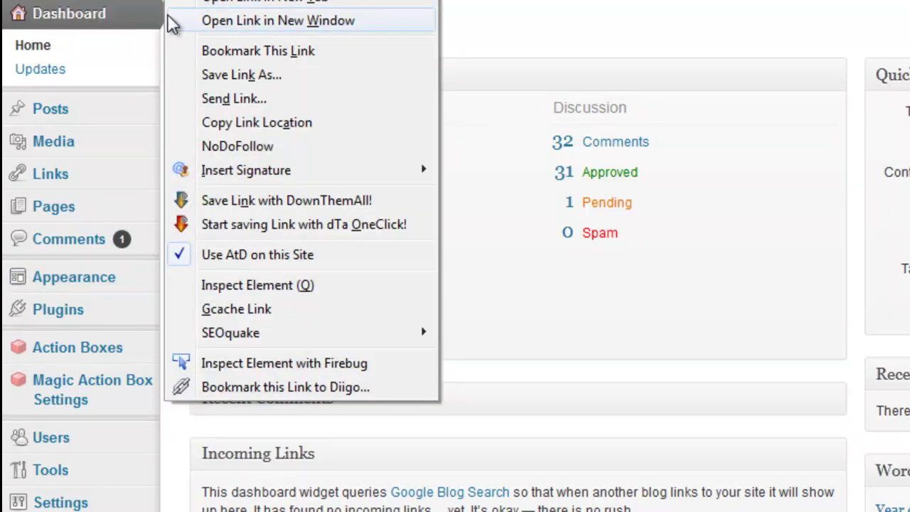
pyautogui.click(237, 6)
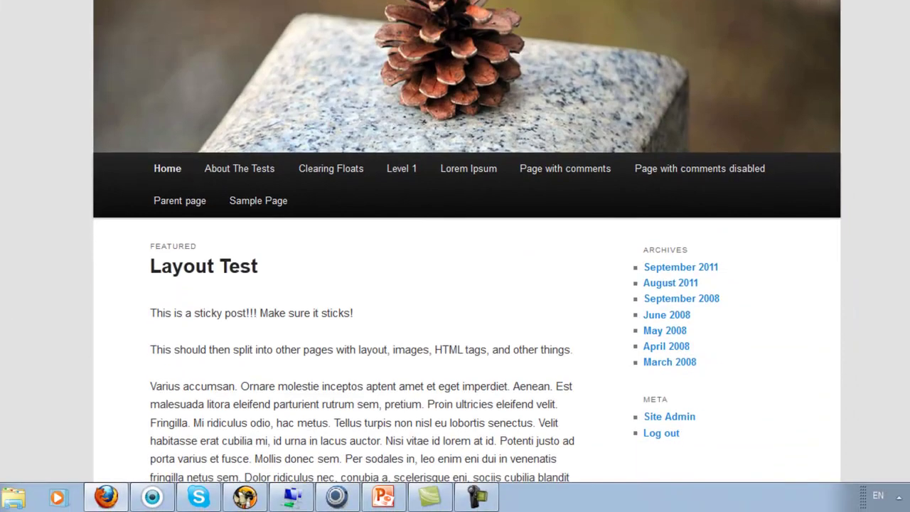
pyautogui.scroll(-1, 253, 182)
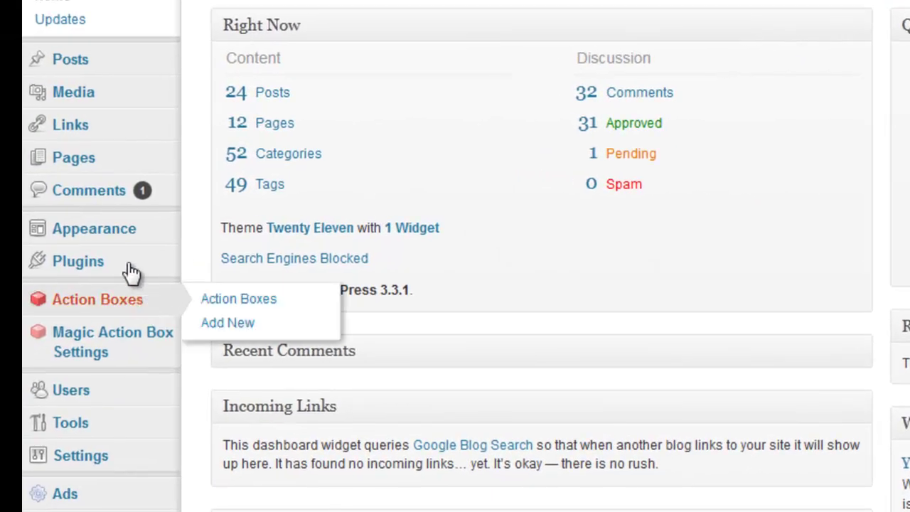
# - Look through the Appearance options in the dashboard and open the theme editor
pyautogui.moveTo(126, 242)
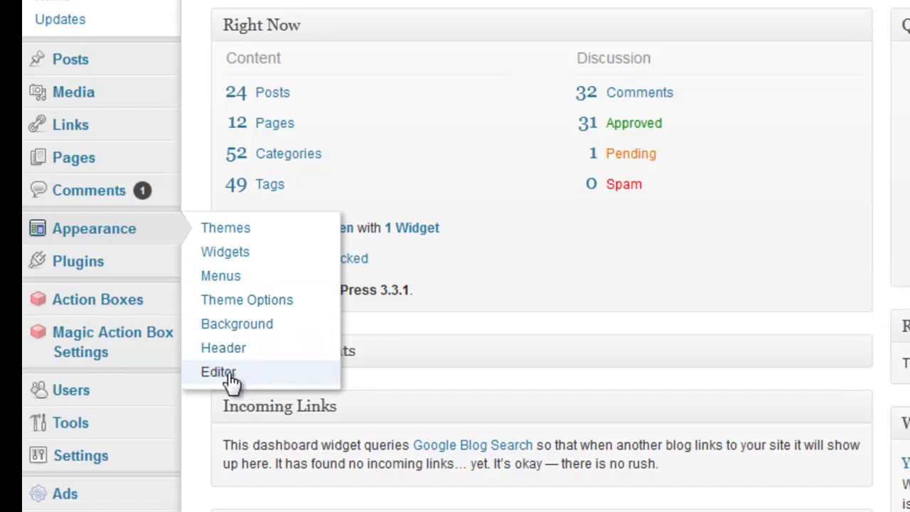
pyautogui.rightClick(220, 372)
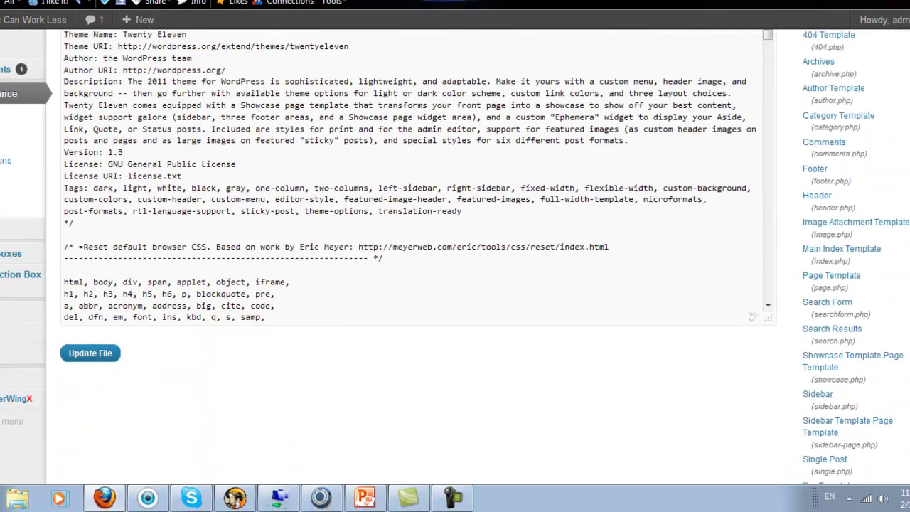
# - Return from the theme editor to the dashboard home and look through the options under Plugins, Users, Tools, Settings and Posts
pyautogui.moveTo(769, 116); pyautogui.dragTo(585, 75)
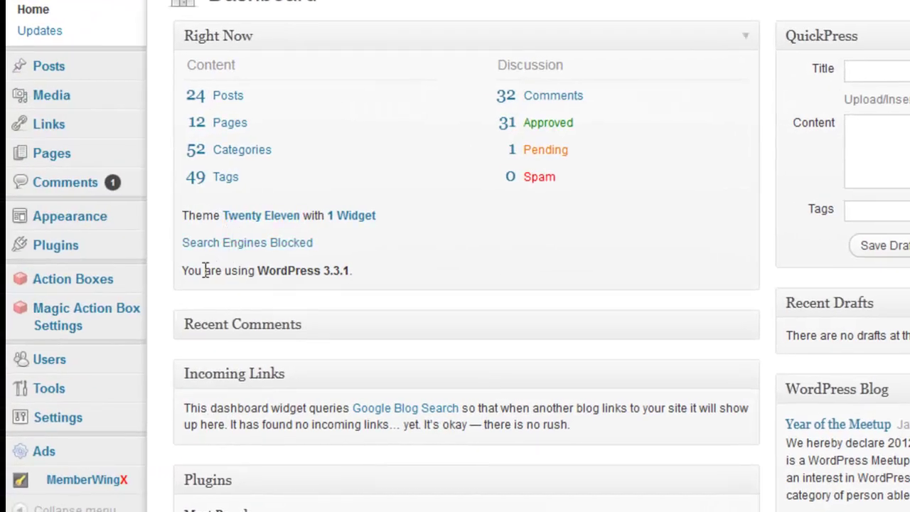
pyautogui.moveTo(108, 242)
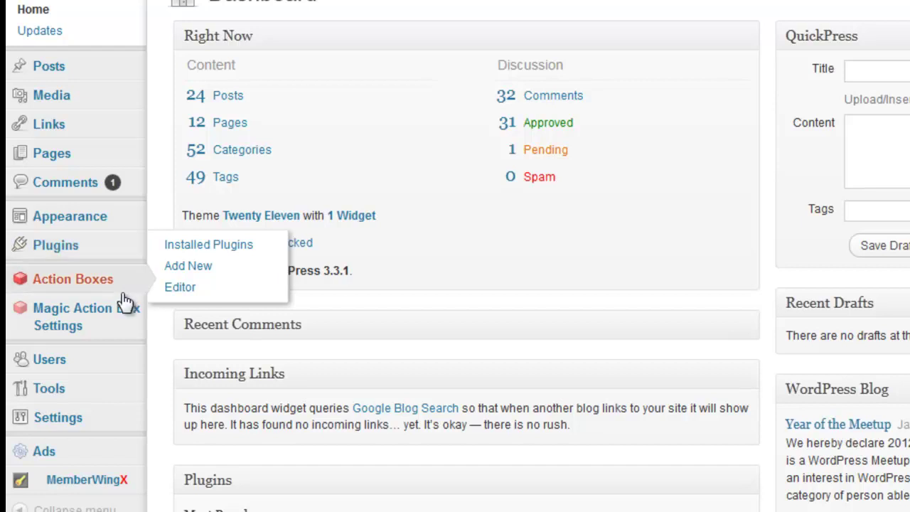
pyautogui.moveTo(105, 368)
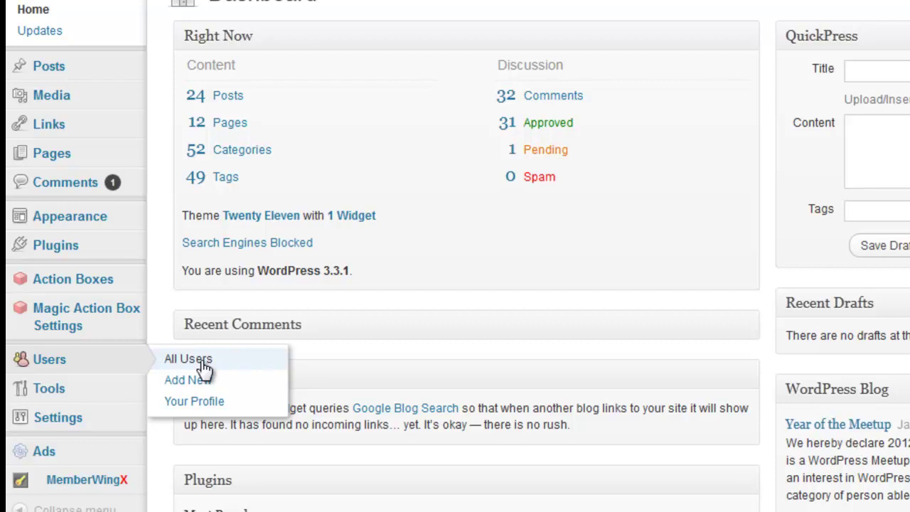
pyautogui.moveTo(78, 396)
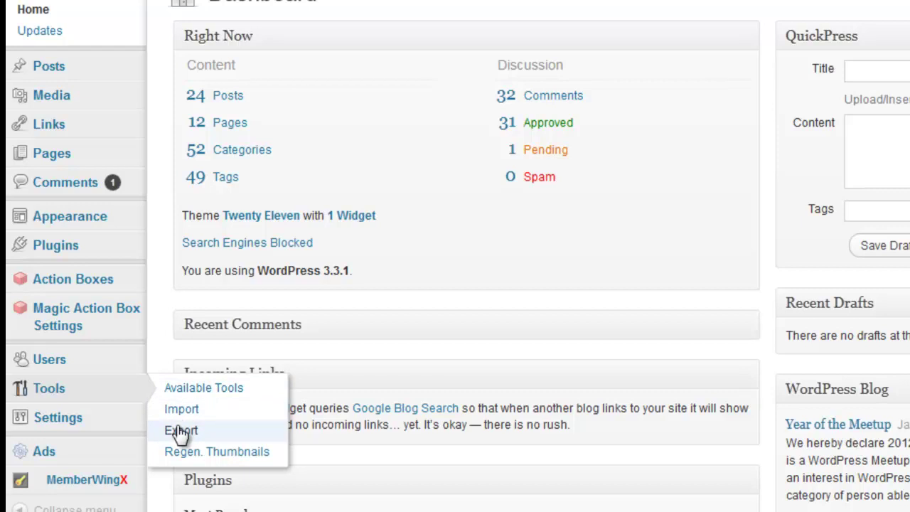
pyautogui.moveTo(102, 426)
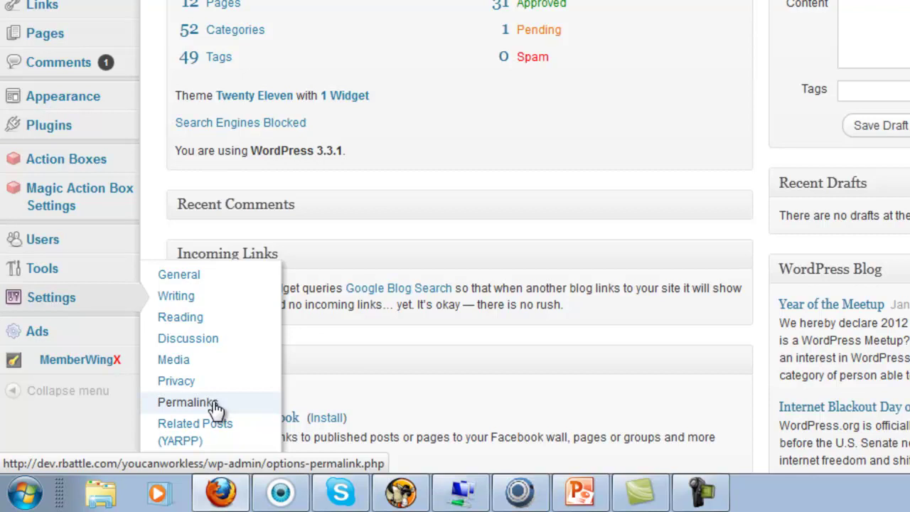
pyautogui.scroll(-2, 455, 284)
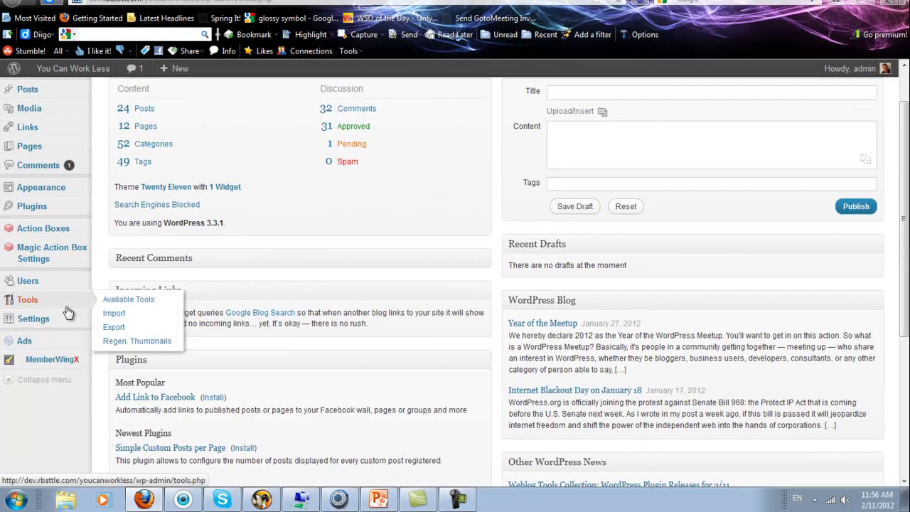
pyautogui.moveTo(56, 328)
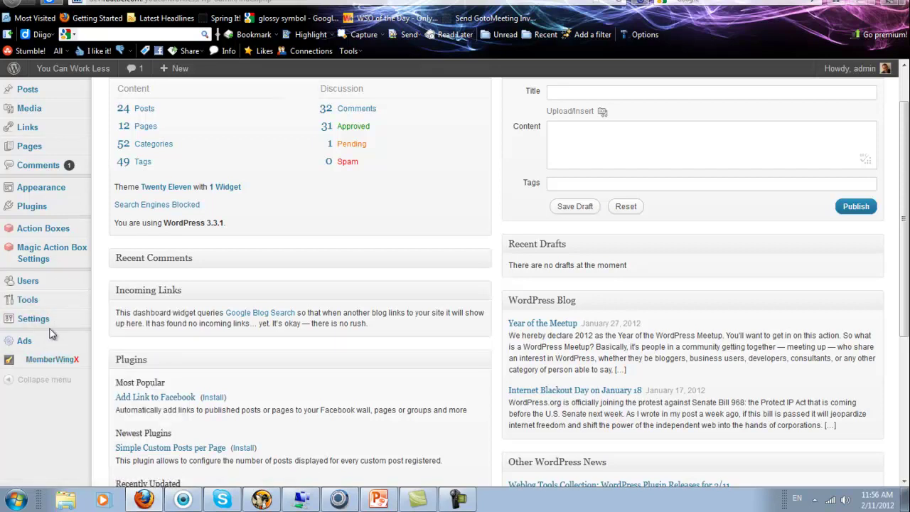
pyautogui.scroll(2, 907, 249)
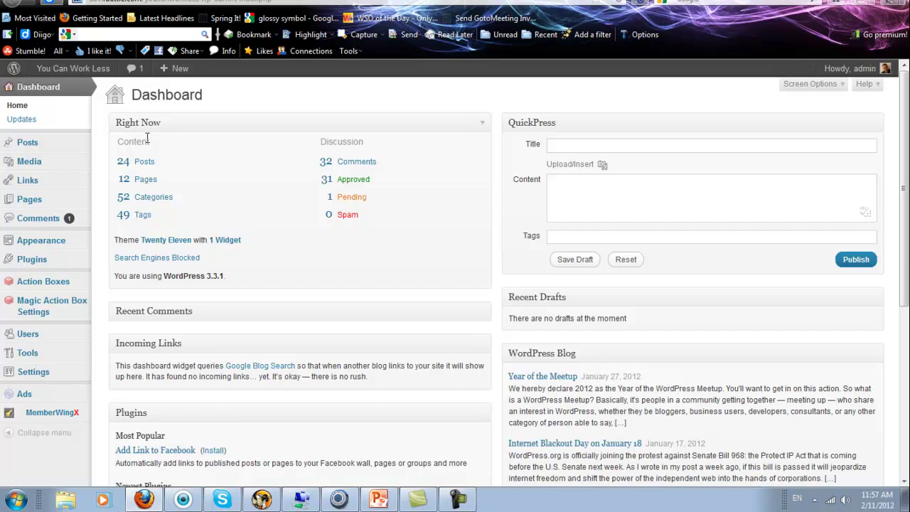
pyautogui.moveTo(66, 146)
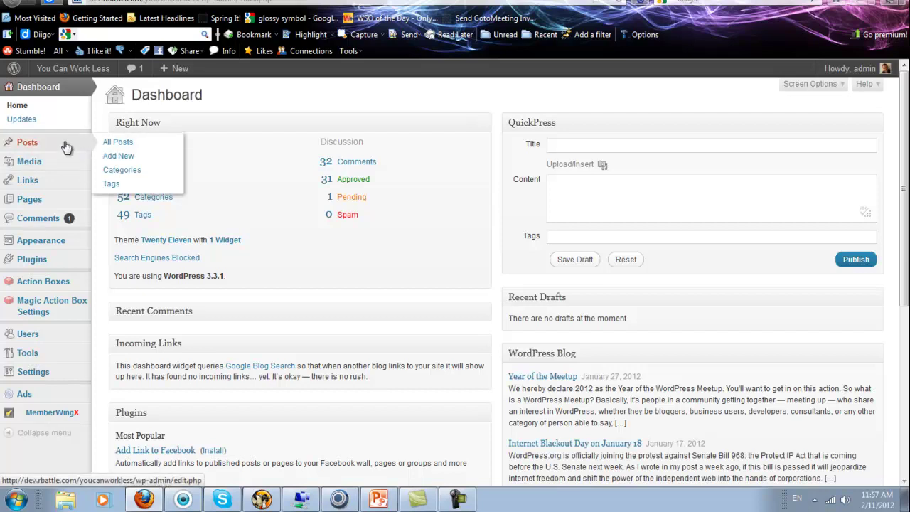